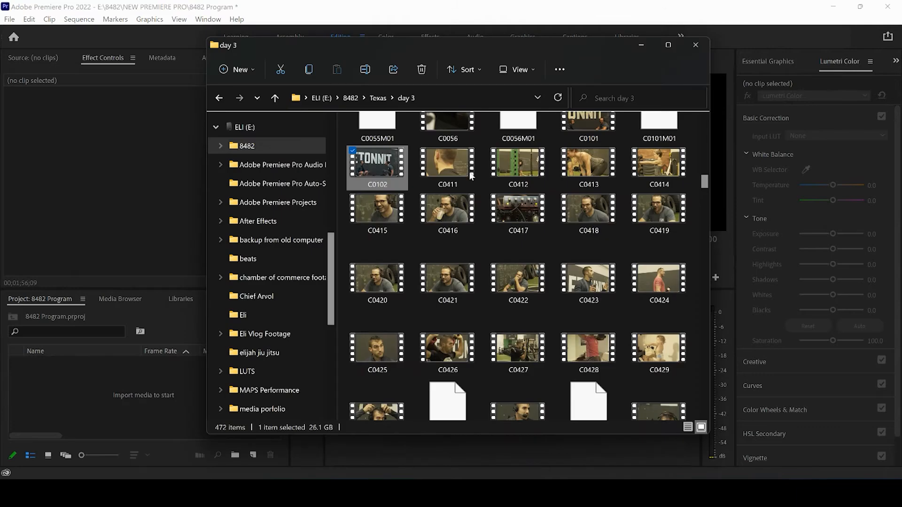
Import the C0102 video from the day 3 folder into the project and load it in the Source Monitor
{"action": "left_click_drag", "start_coordinate": [383, 169], "coordinate": [131, 394]}
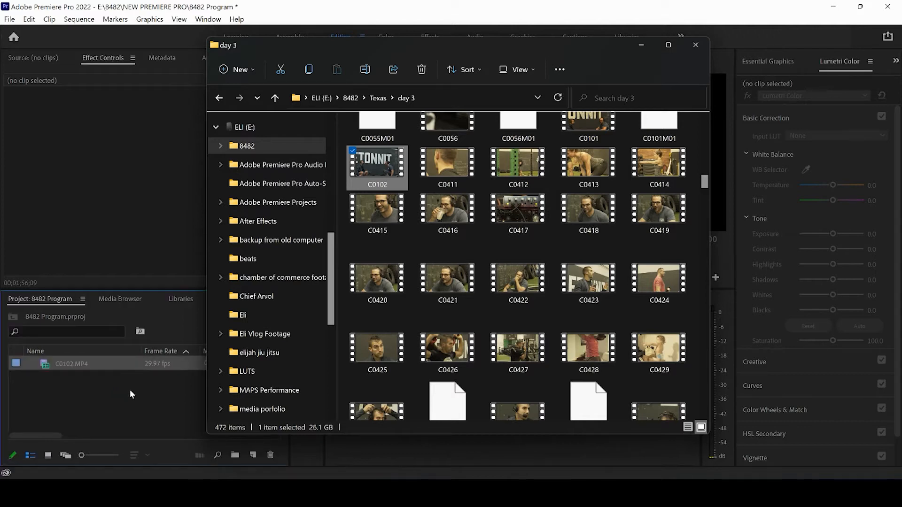
{"action": "left_click", "coordinate": [128, 389]}
{"action": "double_click", "coordinate": [78, 363]}
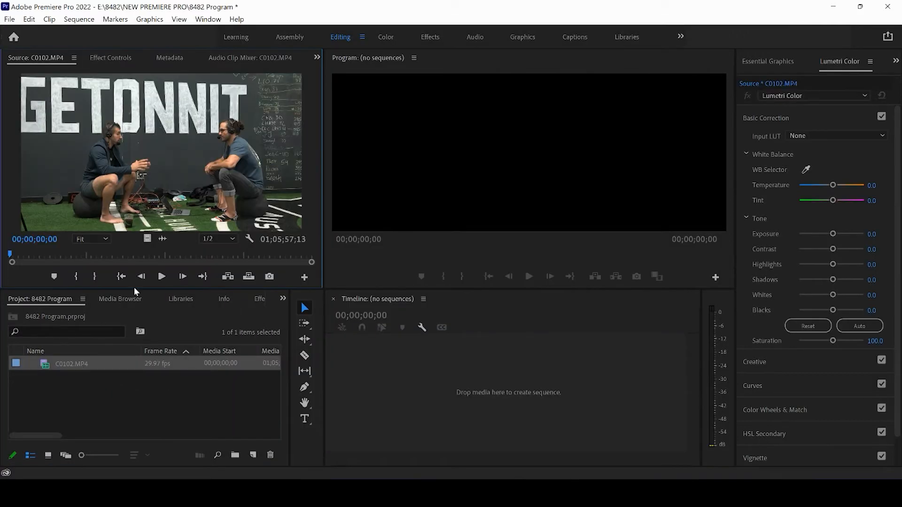
Mark C0102's in point at 00;23;05;15 and out point at 00;28;27;00, and create a sequence from that range
{"action": "left_click_drag", "start_coordinate": [109, 253], "coordinate": [116, 256]}
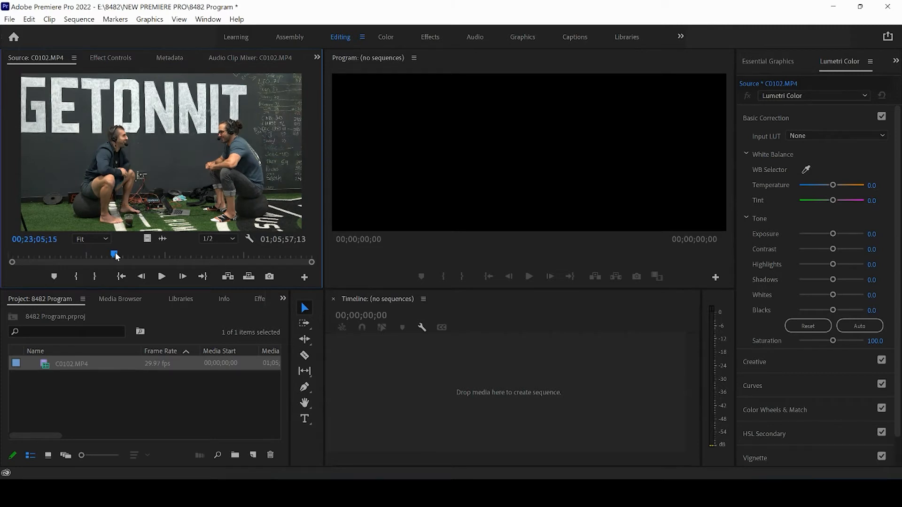
{"action": "key", "text": "i"}
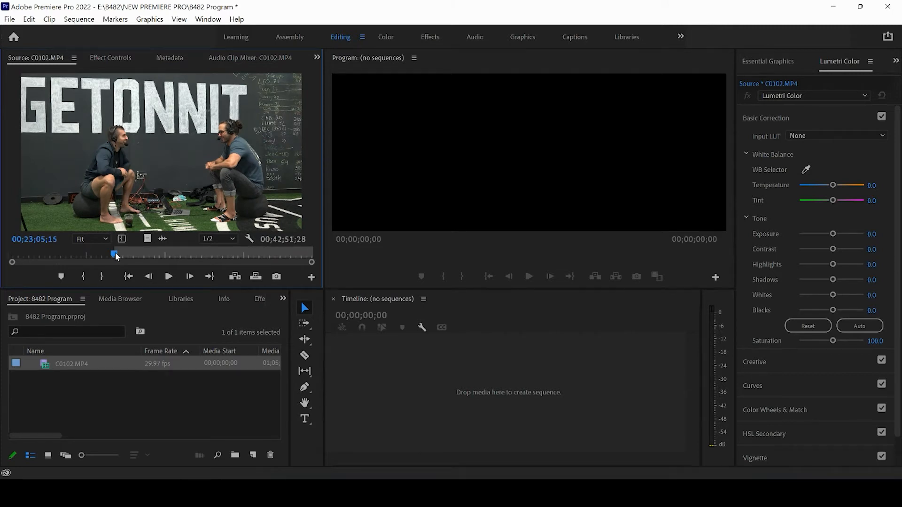
{"action": "left_click_drag", "start_coordinate": [117, 256], "coordinate": [141, 257]}
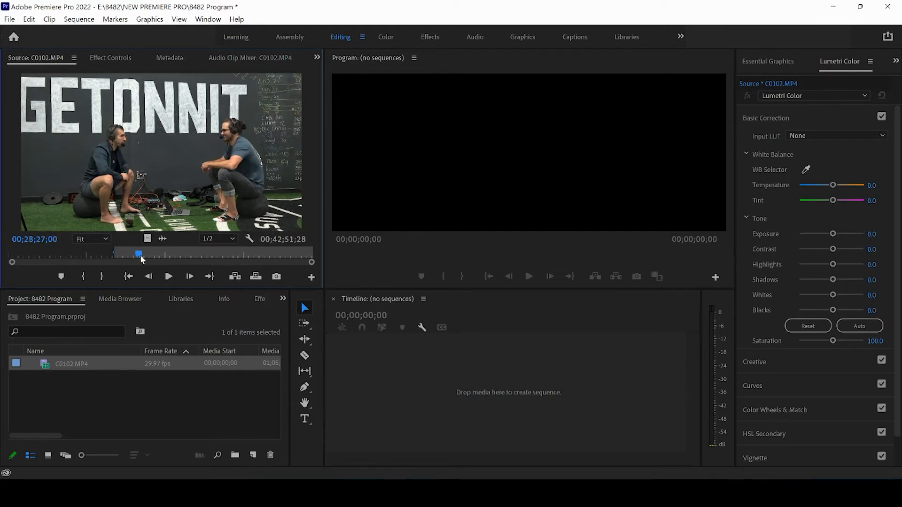
{"action": "key", "text": "o"}
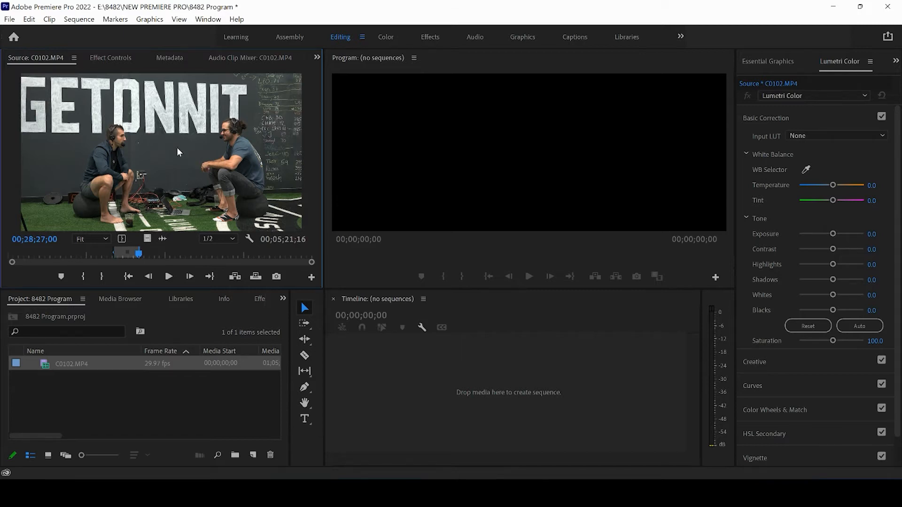
{"action": "left_click_drag", "start_coordinate": [177, 147], "coordinate": [454, 388]}
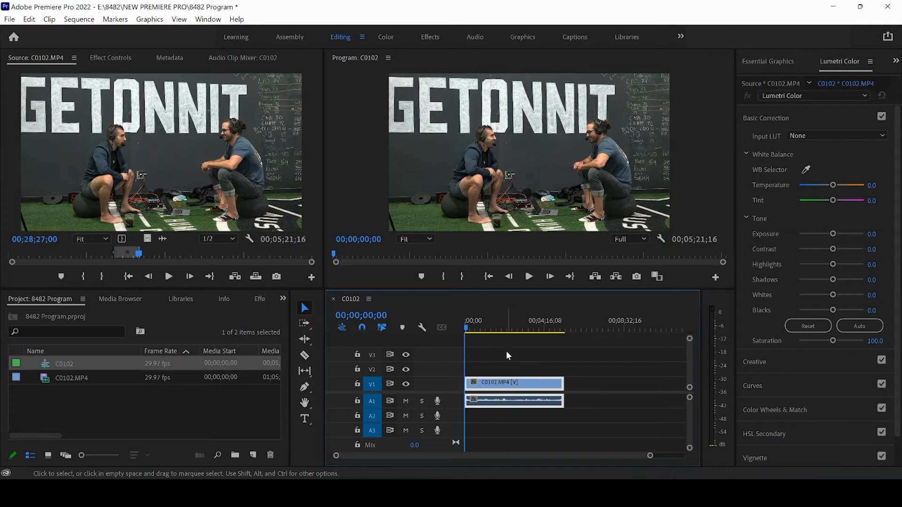
Place the playhead at 00;02;00;10 and show the Effect Controls for the C0102 clip in the timeline
{"action": "left_click_drag", "start_coordinate": [470, 327], "coordinate": [503, 331]}
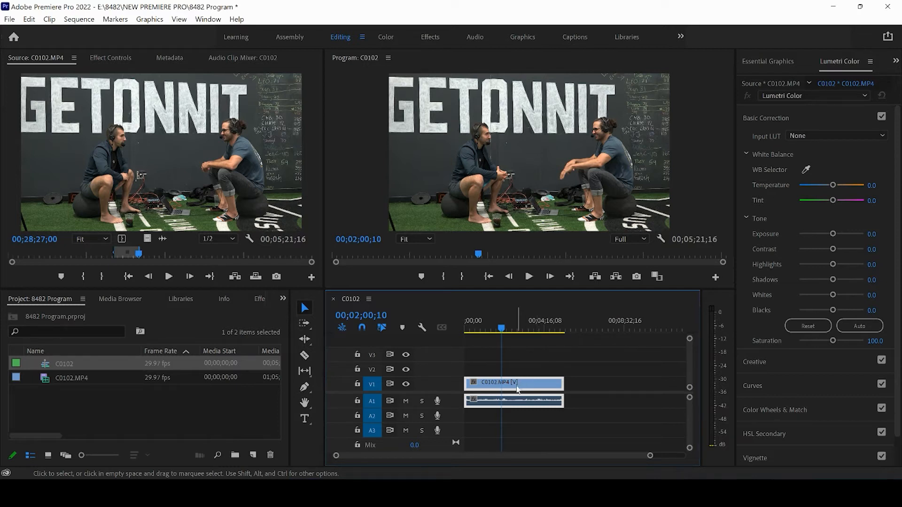
{"action": "left_click", "coordinate": [530, 365]}
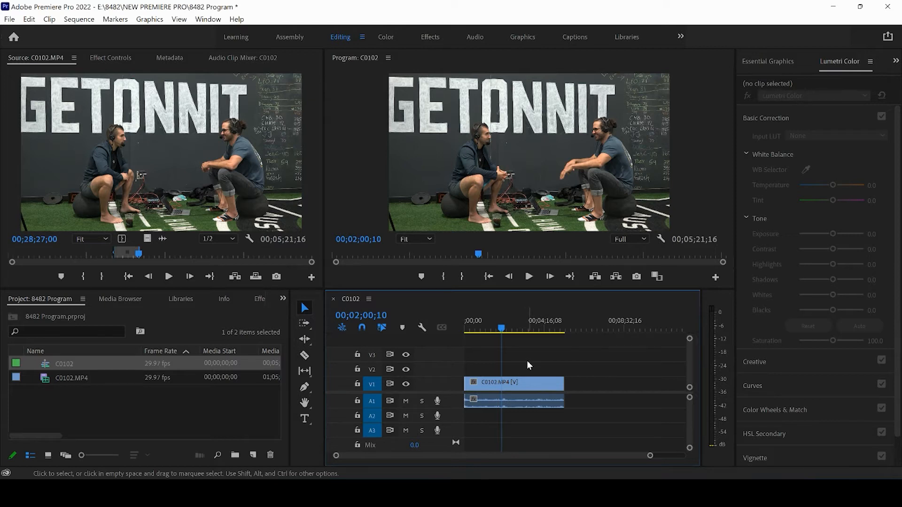
{"action": "left_click", "coordinate": [515, 384]}
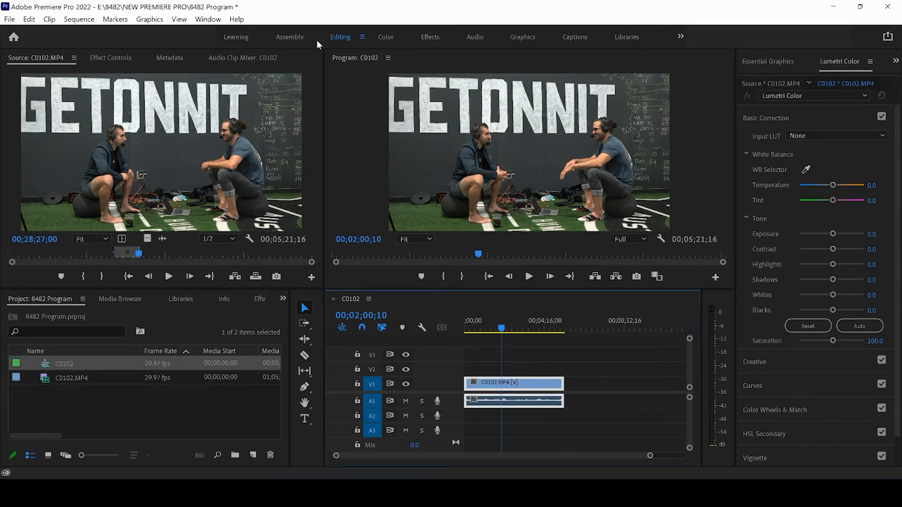
{"action": "left_click", "coordinate": [116, 57]}
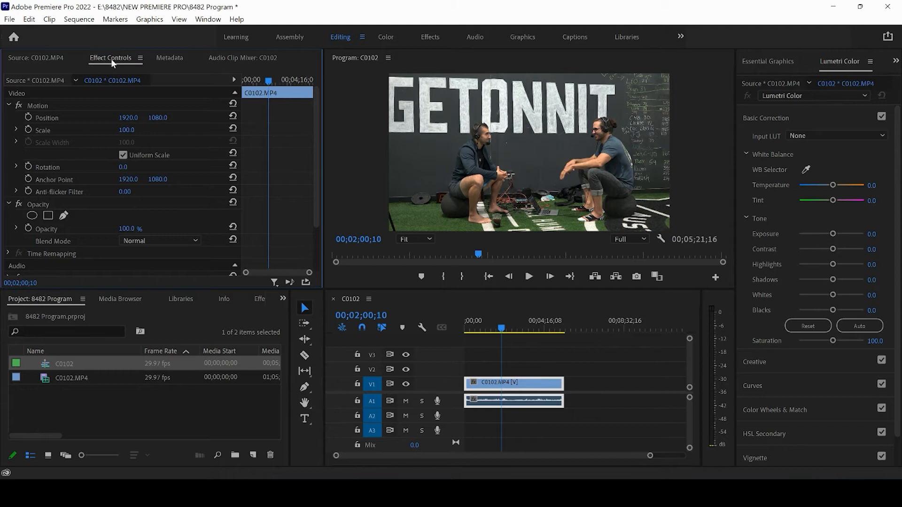
{"action": "left_click", "coordinate": [207, 22]}
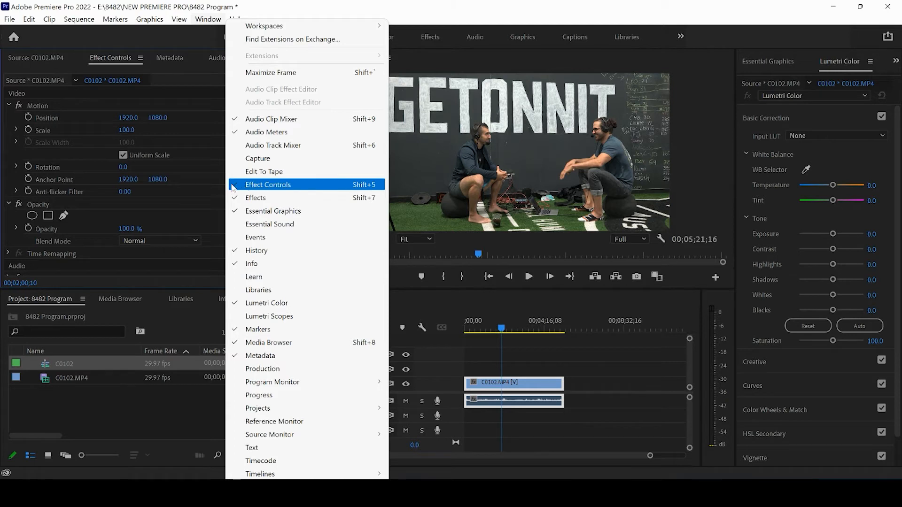
{"action": "mouse_move", "coordinate": [179, 19]}
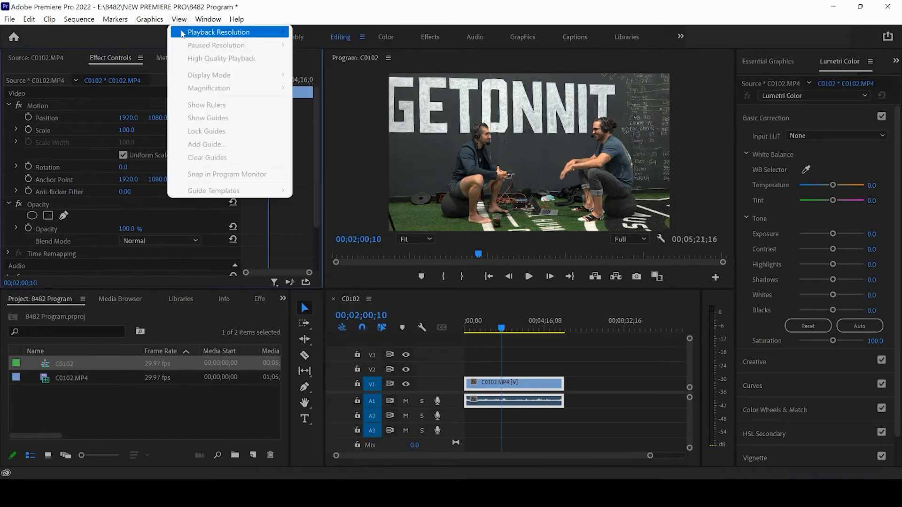
{"action": "left_click", "coordinate": [142, 33]}
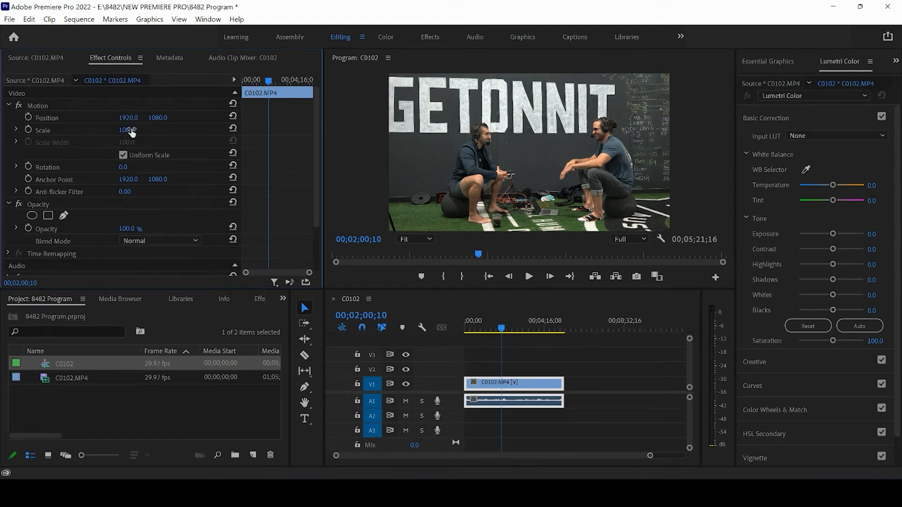
Set the clip's scale to 117 and its position to 1808, 905 in the Motion settings
{"action": "left_click_drag", "start_coordinate": [167, 129], "coordinate": [64, 117]}
{"action": "left_click_drag", "start_coordinate": [167, 118], "coordinate": [69, 120]}
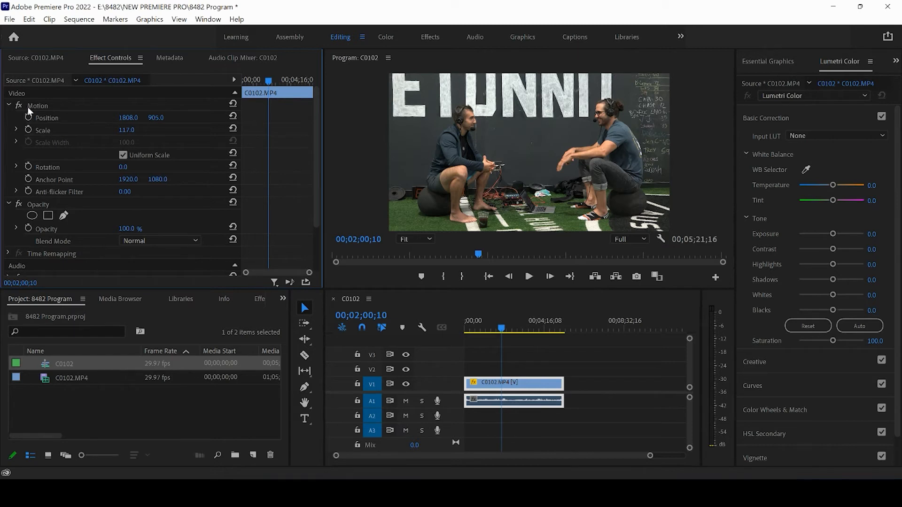
{"action": "left_click", "coordinate": [9, 105]}
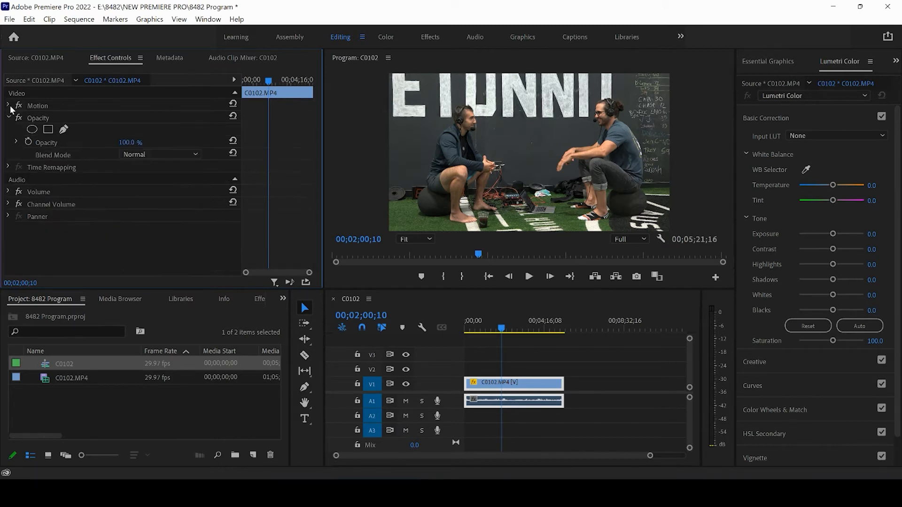
{"action": "left_click", "coordinate": [8, 105]}
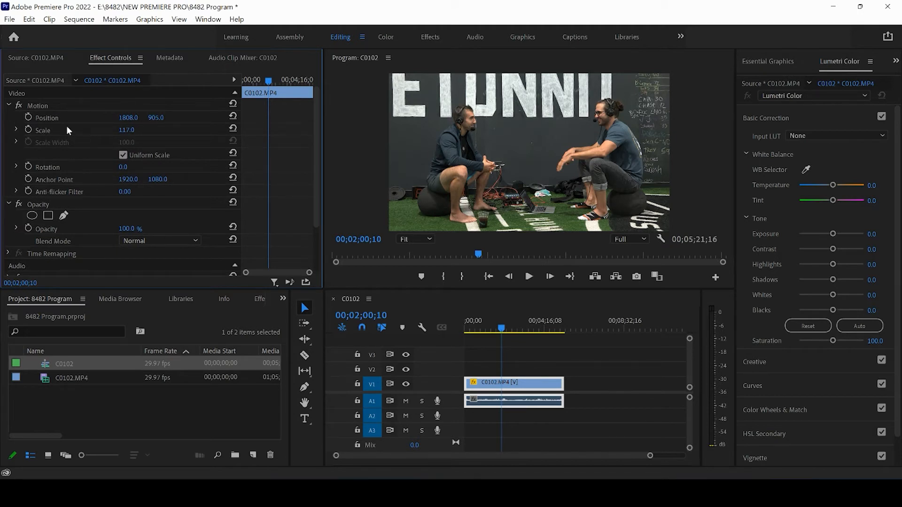
Turn on keyframing for Scale and Position, and move both keyframes to the start of the clip
{"action": "left_click", "coordinate": [28, 131]}
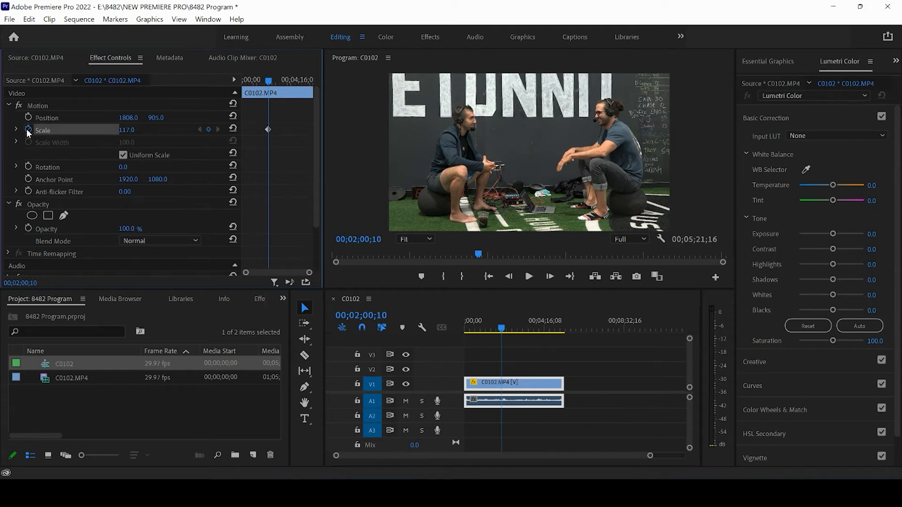
{"action": "left_click", "coordinate": [28, 118]}
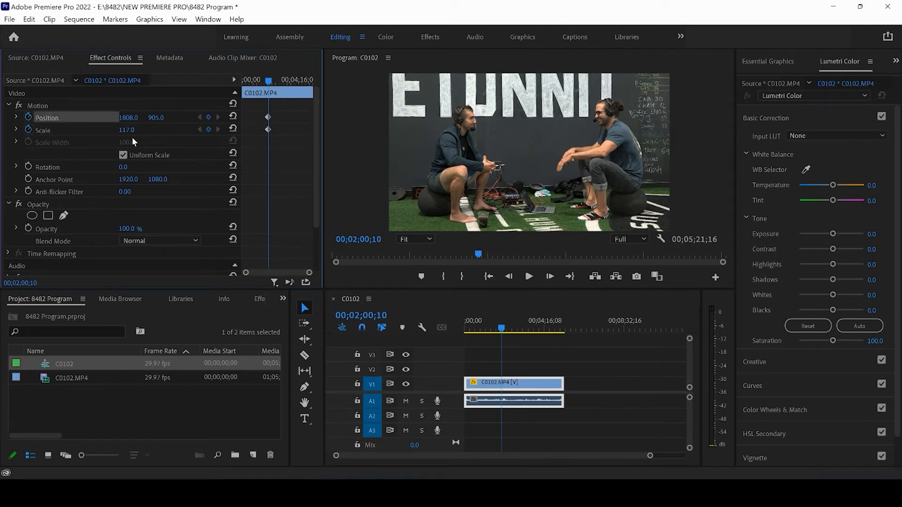
{"action": "left_click_drag", "start_coordinate": [282, 143], "coordinate": [256, 106]}
{"action": "left_click_drag", "start_coordinate": [267, 129], "coordinate": [204, 128]}
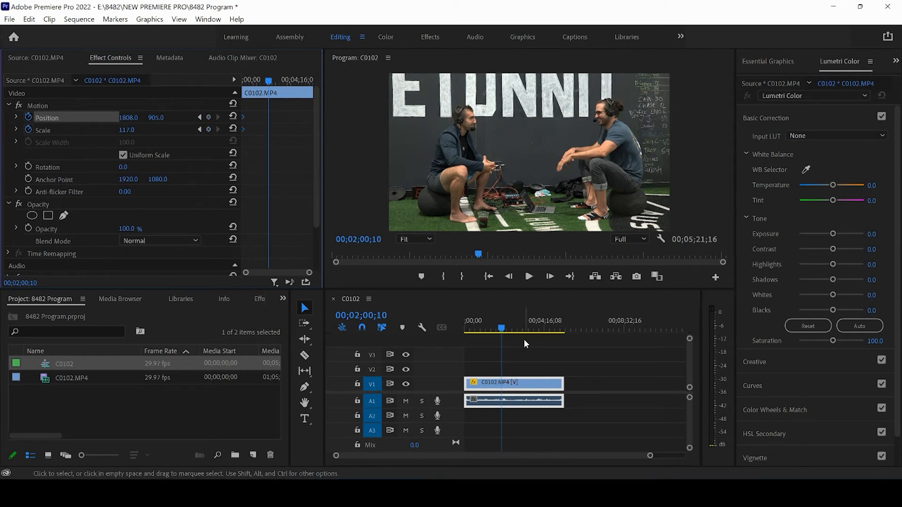
At 00;02;32;08, set the clip's scale to 125 and its vertical position to 823 as a second pair of keyframes
{"action": "left_click", "coordinate": [502, 329]}
{"action": "mouse_move", "coordinate": [501, 329]}
{"action": "left_mouse_down"}
{"action": "mouse_move", "coordinate": [465, 328]}
{"action": "mouse_move", "coordinate": [553, 335]}
{"action": "mouse_move", "coordinate": [504, 329]}
{"action": "mouse_move", "coordinate": [549, 328]}
{"action": "mouse_move", "coordinate": [515, 329]}
{"action": "left_mouse_up"}
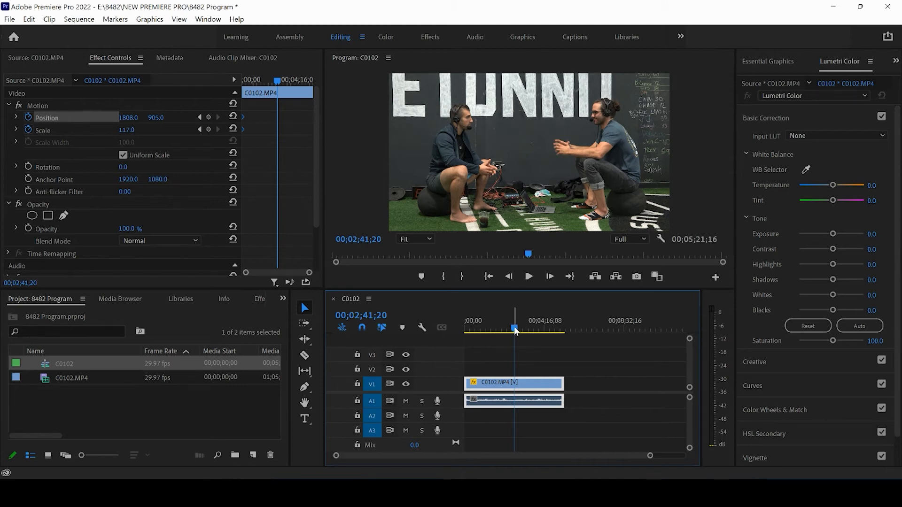
{"action": "left_click_drag", "start_coordinate": [515, 331], "coordinate": [513, 331]}
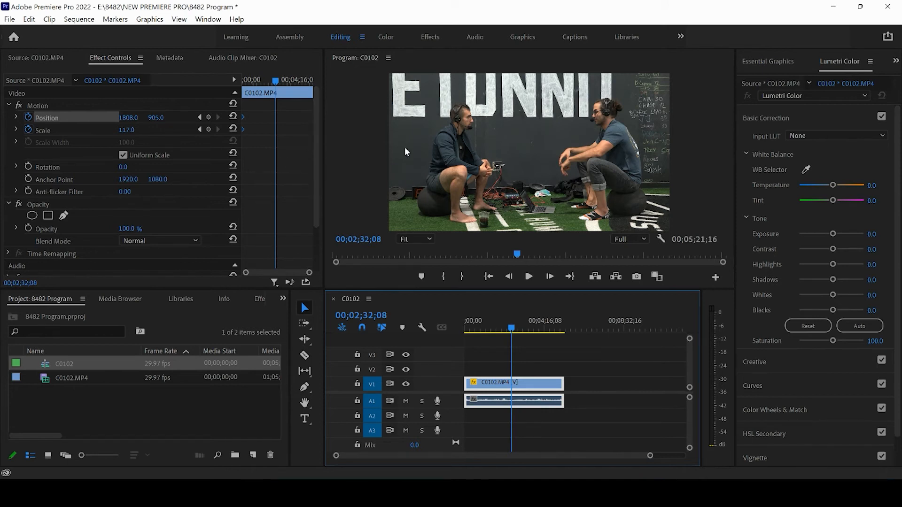
{"action": "left_click", "coordinate": [135, 127]}
{"action": "type", "text": "125"}
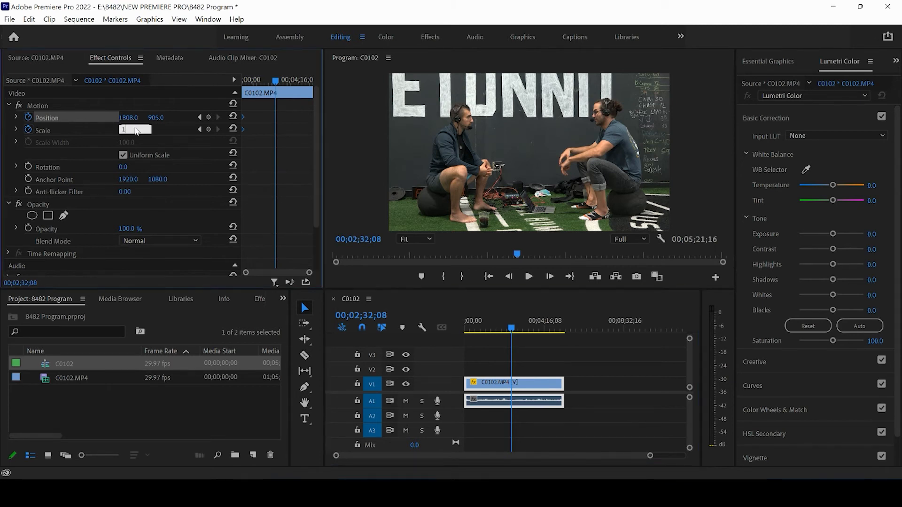
{"action": "key", "text": "Return"}
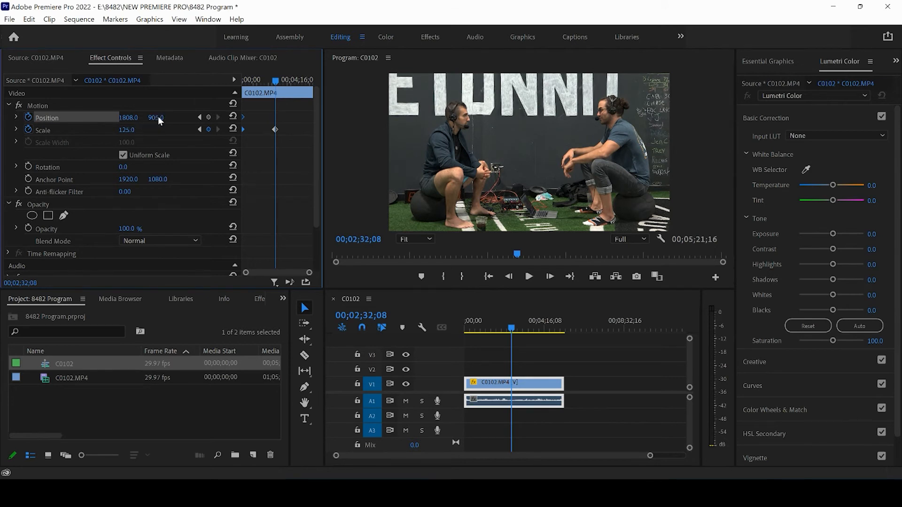
{"action": "left_click_drag", "start_coordinate": [157, 116], "coordinate": [116, 128]}
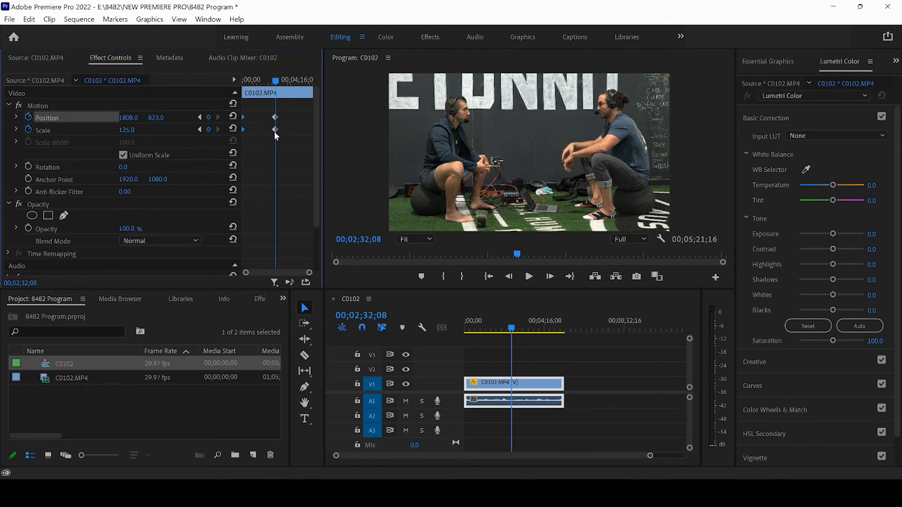
Move the second pair of keyframes to the clip's end and preview the slow zoom with track A1 muted
{"action": "left_click_drag", "start_coordinate": [267, 105], "coordinate": [337, 141]}
{"action": "mouse_move", "coordinate": [496, 323]}
{"action": "left_mouse_down"}
{"action": "mouse_move", "coordinate": [466, 329]}
{"action": "mouse_move", "coordinate": [486, 330]}
{"action": "left_mouse_up"}
{"action": "left_click_drag", "start_coordinate": [497, 329], "coordinate": [554, 333]}
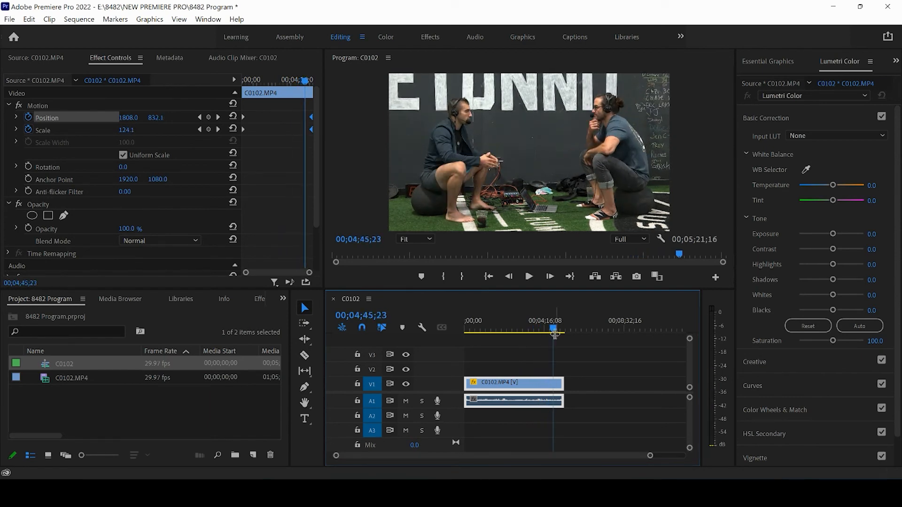
{"action": "left_click", "coordinate": [477, 328]}
{"action": "left_click", "coordinate": [529, 277]}
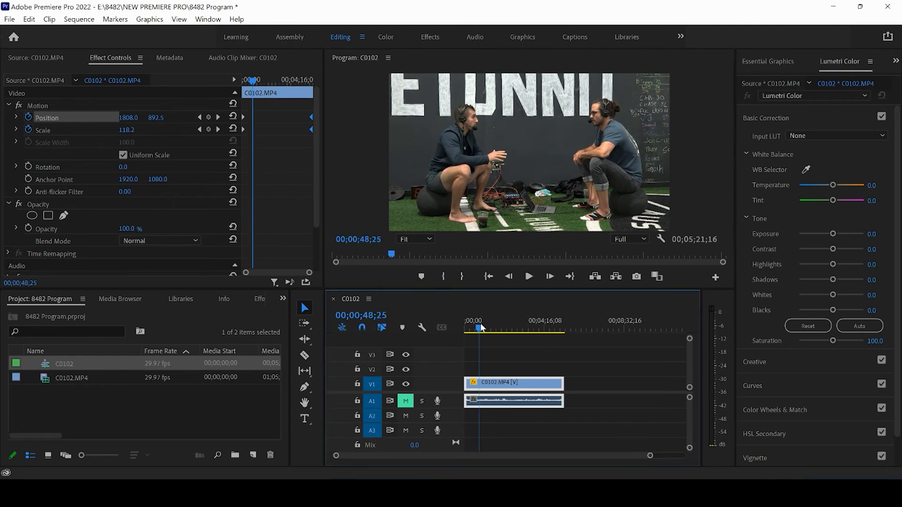
{"action": "left_click_drag", "start_coordinate": [481, 327], "coordinate": [530, 340]}
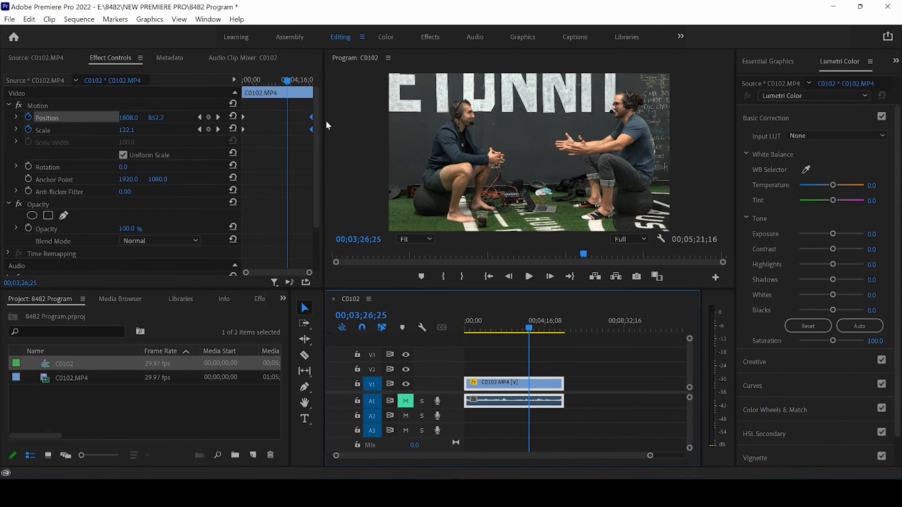
Move the end keyframes to 00;03;26;25, set them to scale 175 and position 2802, 905, and return them to the clip's end
{"action": "left_click", "coordinate": [306, 107]}
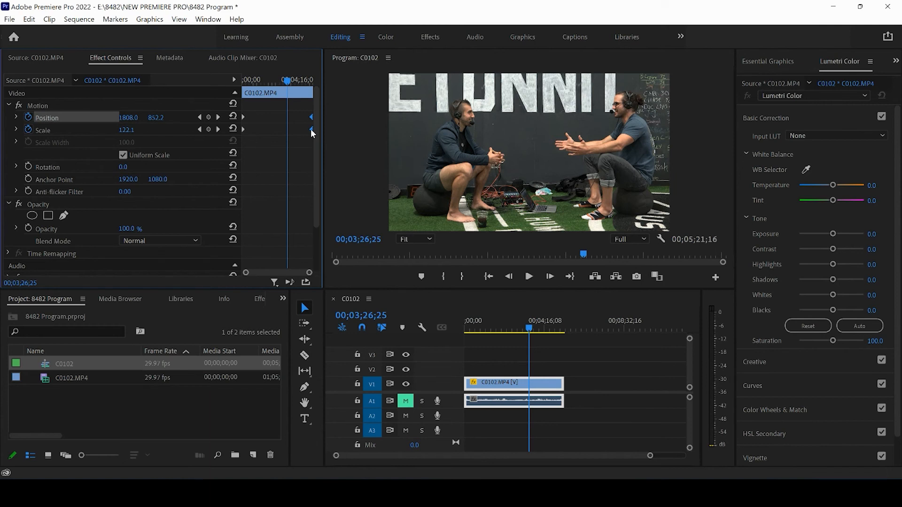
{"action": "left_click_drag", "start_coordinate": [311, 130], "coordinate": [289, 130]}
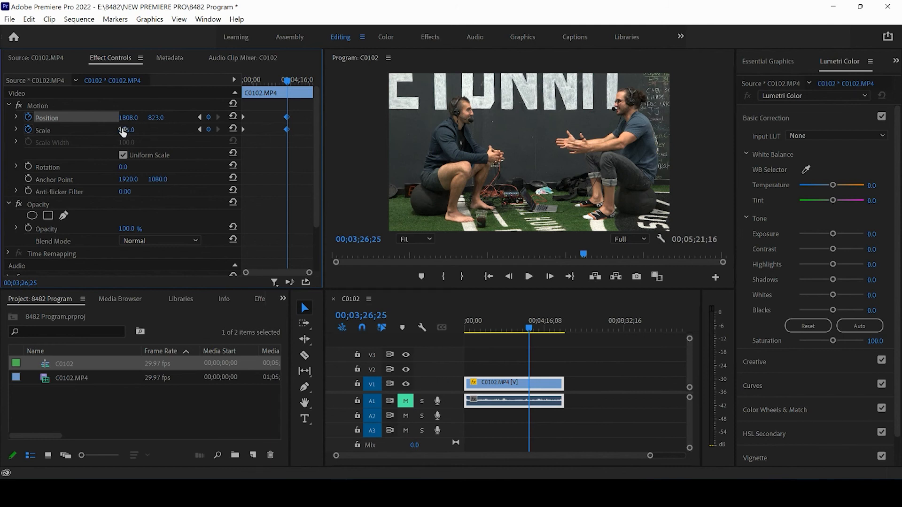
{"action": "left_click_drag", "start_coordinate": [123, 133], "coordinate": [160, 120]}
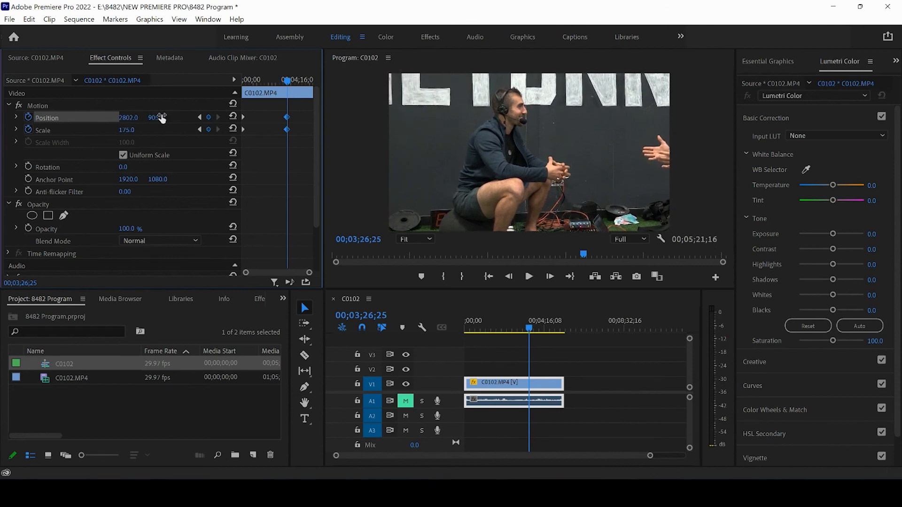
{"action": "left_click_drag", "start_coordinate": [282, 112], "coordinate": [394, 140]}
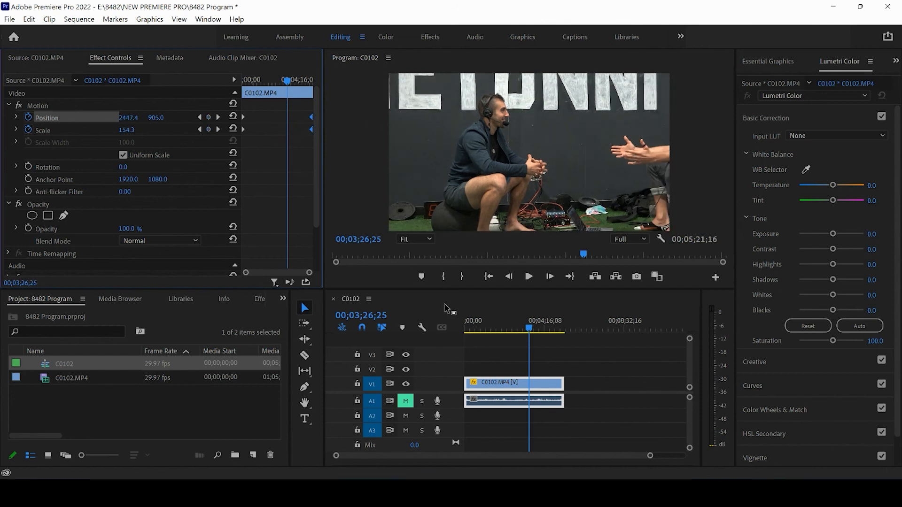
Play the sequence from its start and scrub through it to preview the zoom toward the seated man
{"action": "left_click_drag", "start_coordinate": [499, 322], "coordinate": [461, 325]}
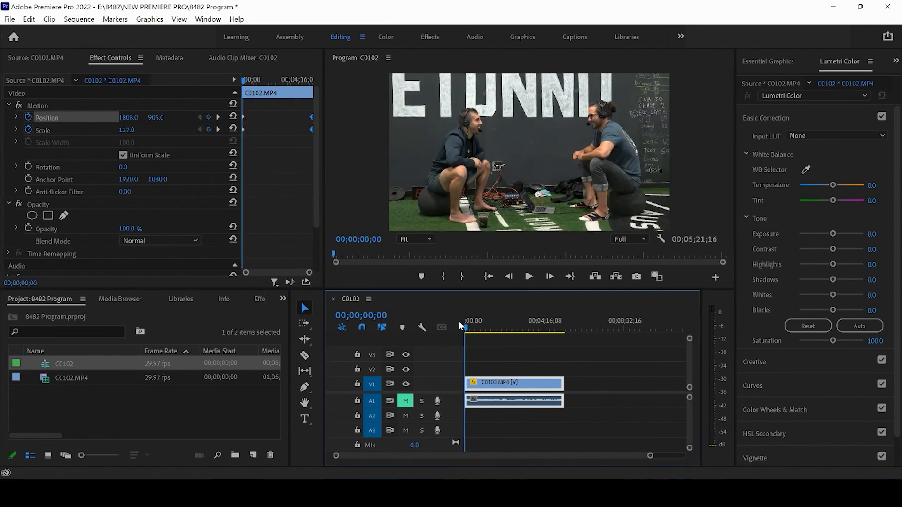
{"action": "left_click", "coordinate": [528, 277]}
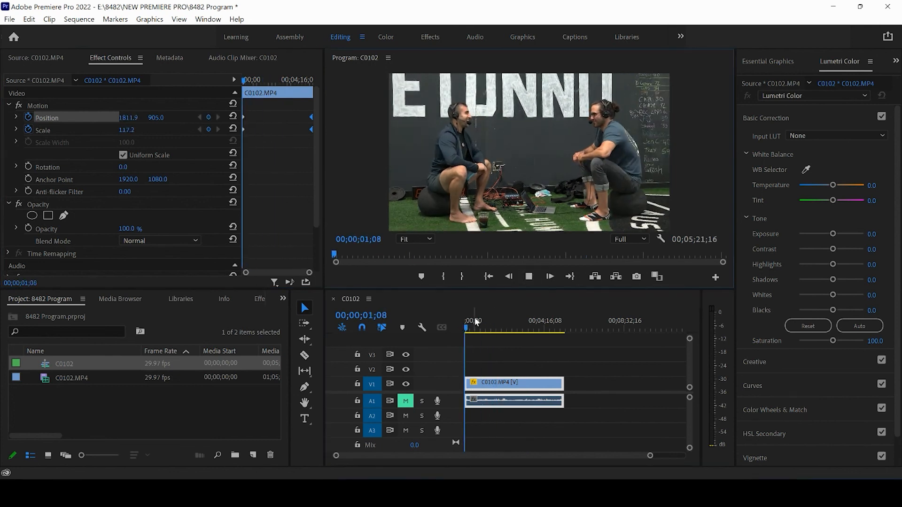
{"action": "left_click_drag", "start_coordinate": [467, 330], "coordinate": [510, 333]}
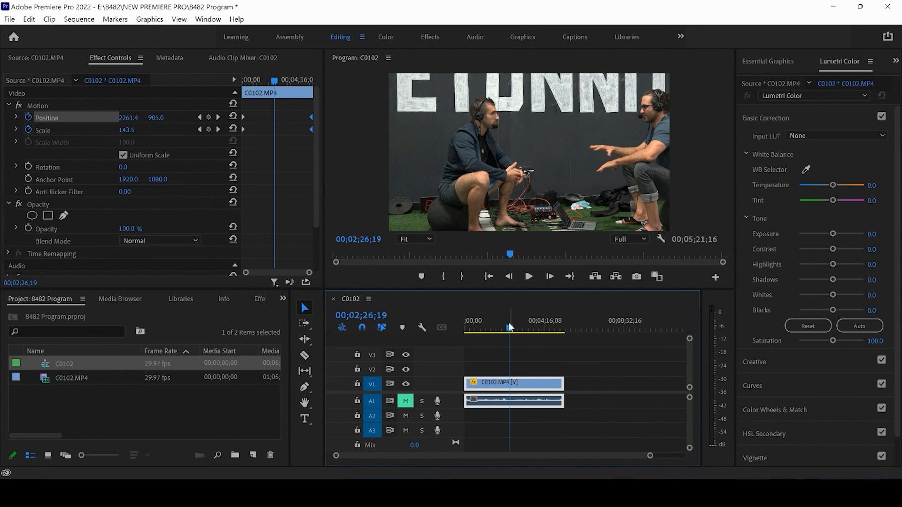
{"action": "left_click_drag", "start_coordinate": [506, 326], "coordinate": [468, 326]}
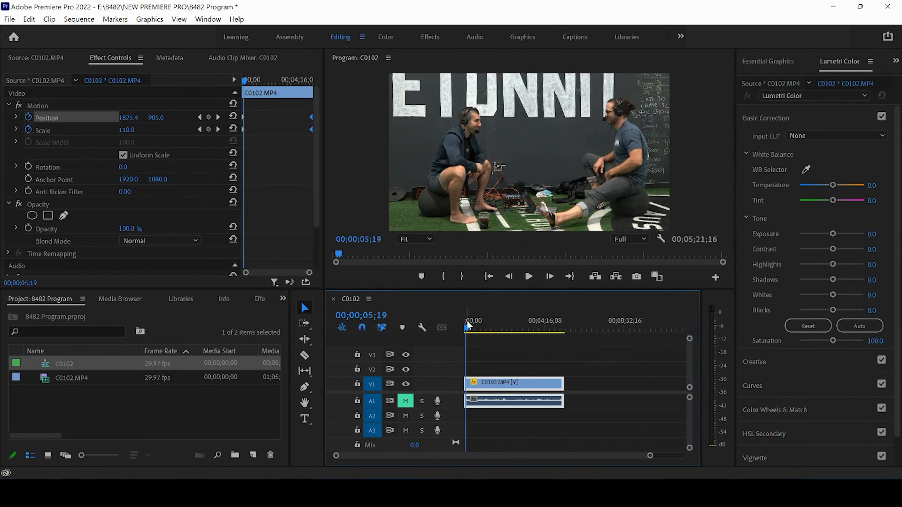